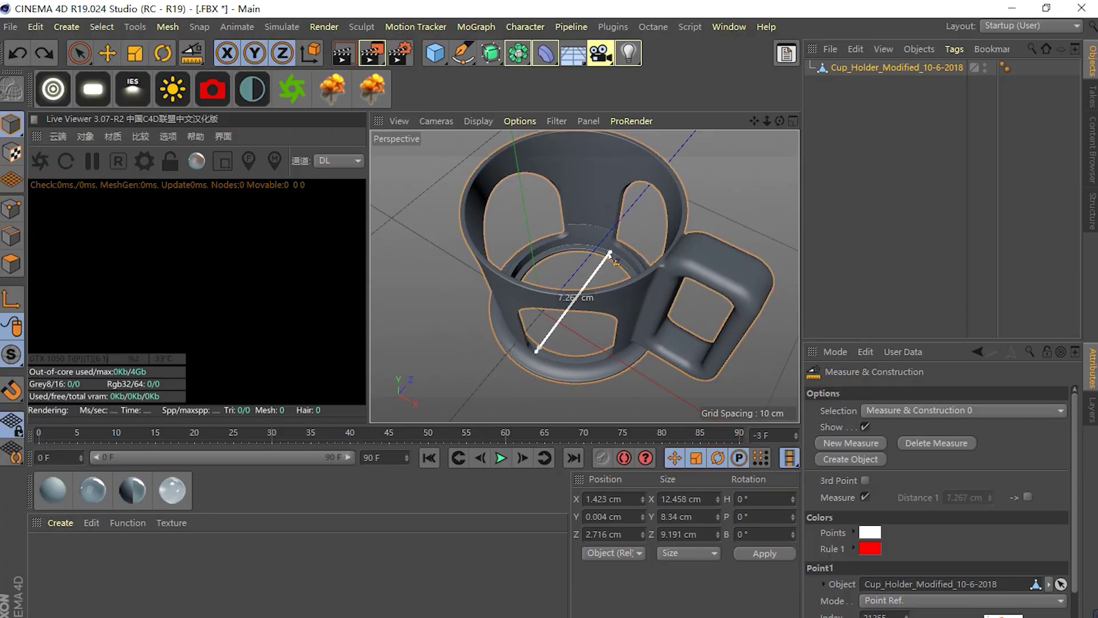
Re-measure the cup holder's inner diameter from the maximized Top view as 7.277 cm
{"action": "left_click", "coordinate": [793, 123]}
{"action": "left_click", "coordinate": [793, 121]}
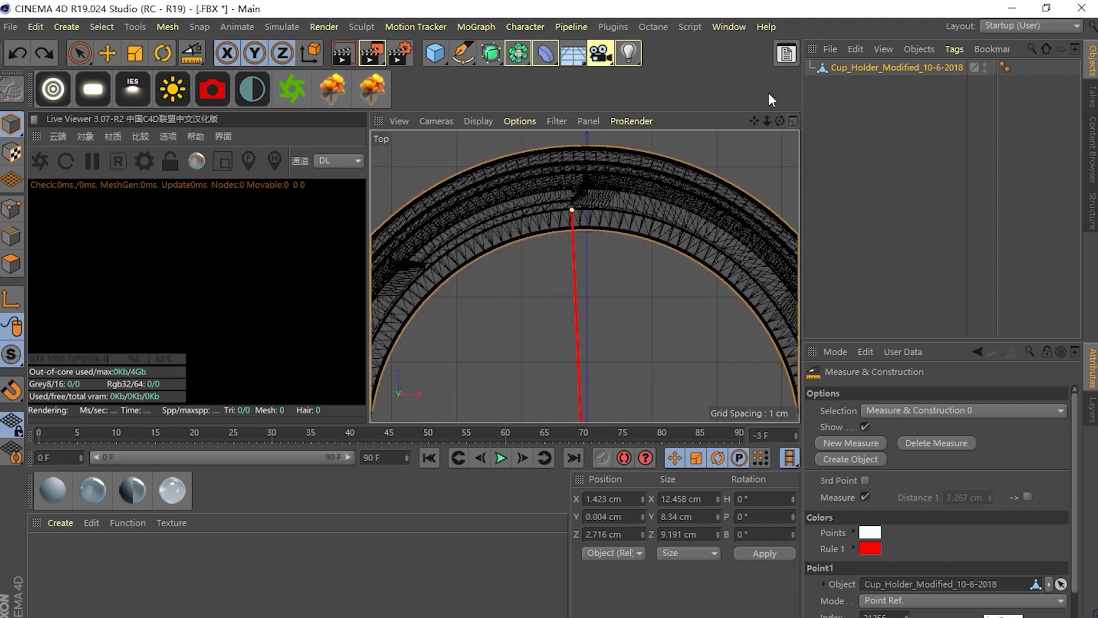
{"action": "scroll", "coordinate": [695, 172], "scroll_direction": "down", "scroll_amount": 3}
{"action": "scroll", "coordinate": [695, 172], "scroll_direction": "down", "scroll_amount": 2}
{"action": "scroll", "coordinate": [667, 302], "scroll_direction": "up", "scroll_amount": 4}
{"action": "scroll", "coordinate": [667, 301], "scroll_direction": "down", "scroll_amount": 1}
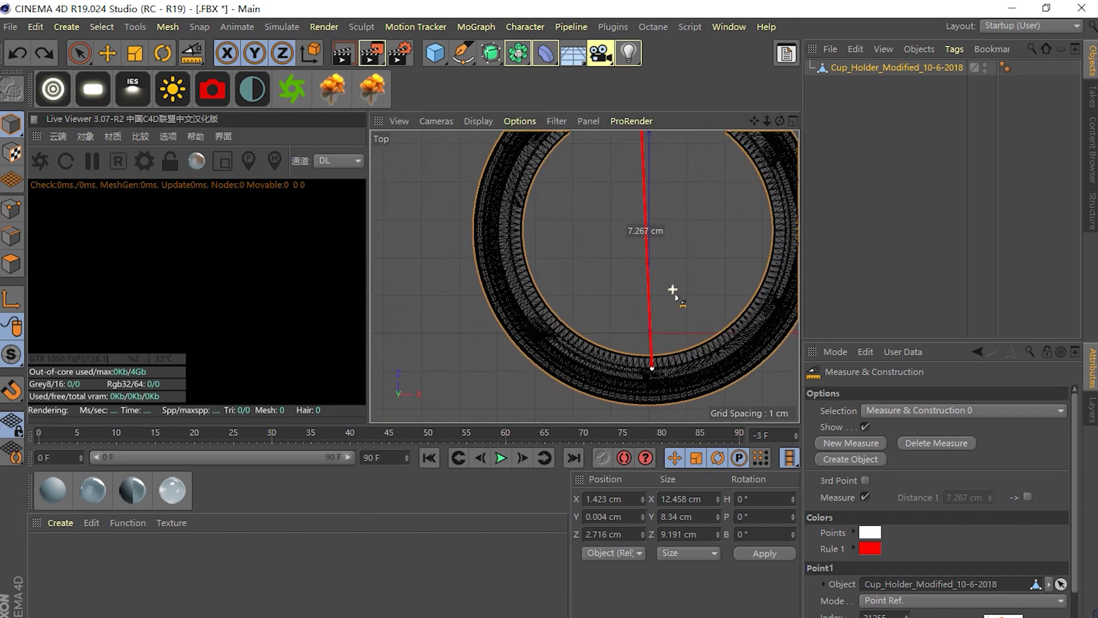
{"action": "scroll", "coordinate": [669, 299], "scroll_direction": "down", "scroll_amount": 1}
{"action": "scroll", "coordinate": [673, 296], "scroll_direction": "down", "scroll_amount": 1}
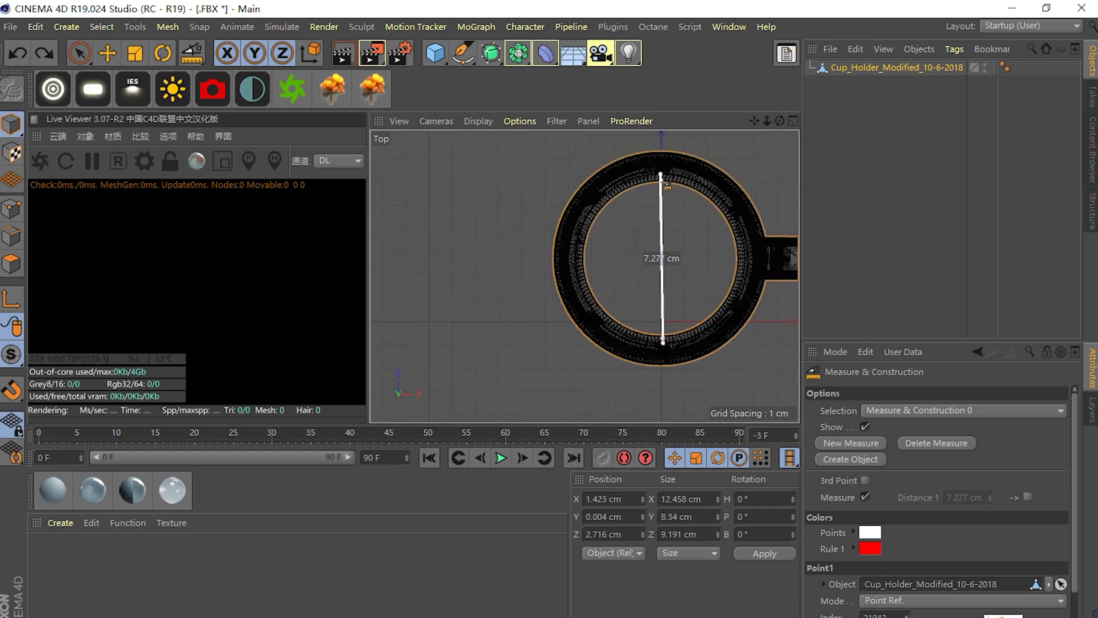
{"action": "left_click", "coordinate": [793, 121]}
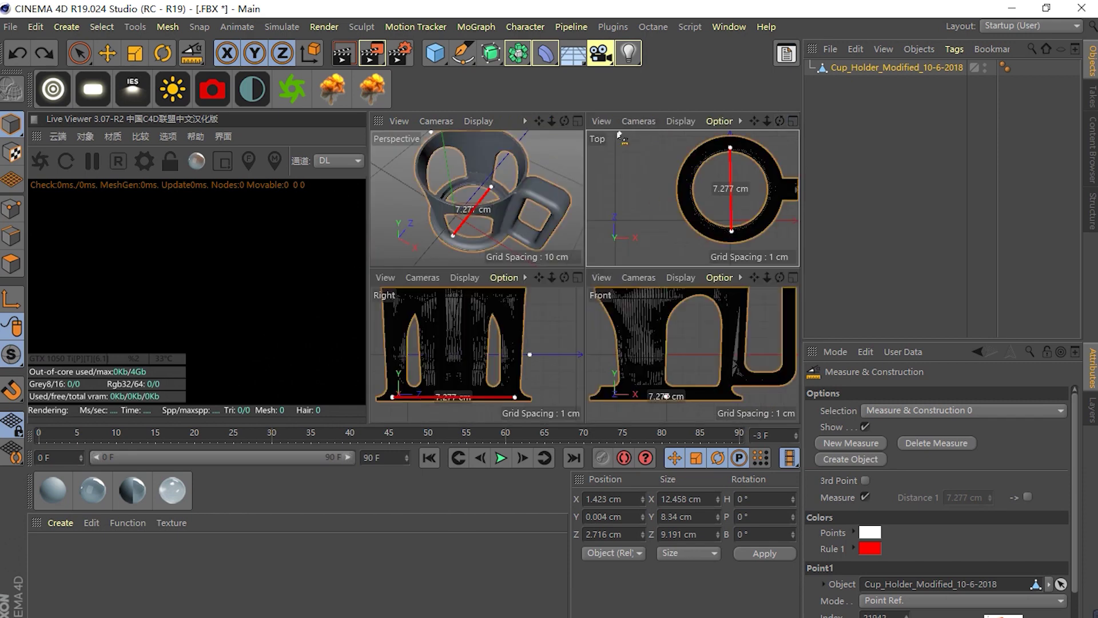
Select the cup holder in Perspective view and scale it down to about 82%
{"action": "left_click", "coordinate": [578, 121]}
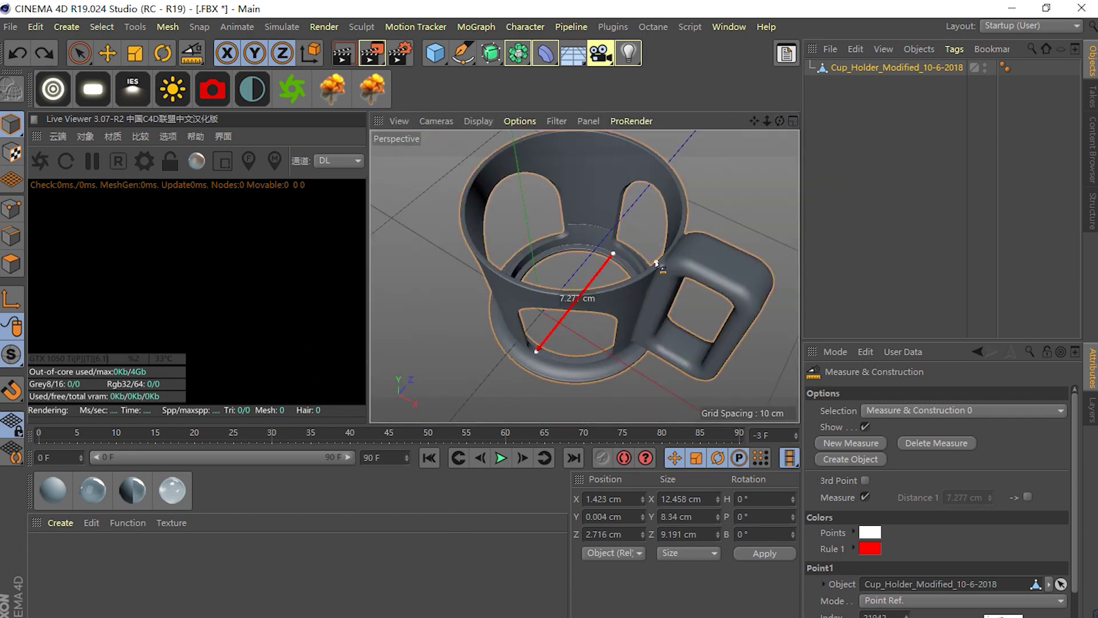
{"action": "left_click", "coordinate": [849, 68]}
{"action": "left_click_drag", "start_coordinate": [722, 249], "coordinate": [645, 291]}
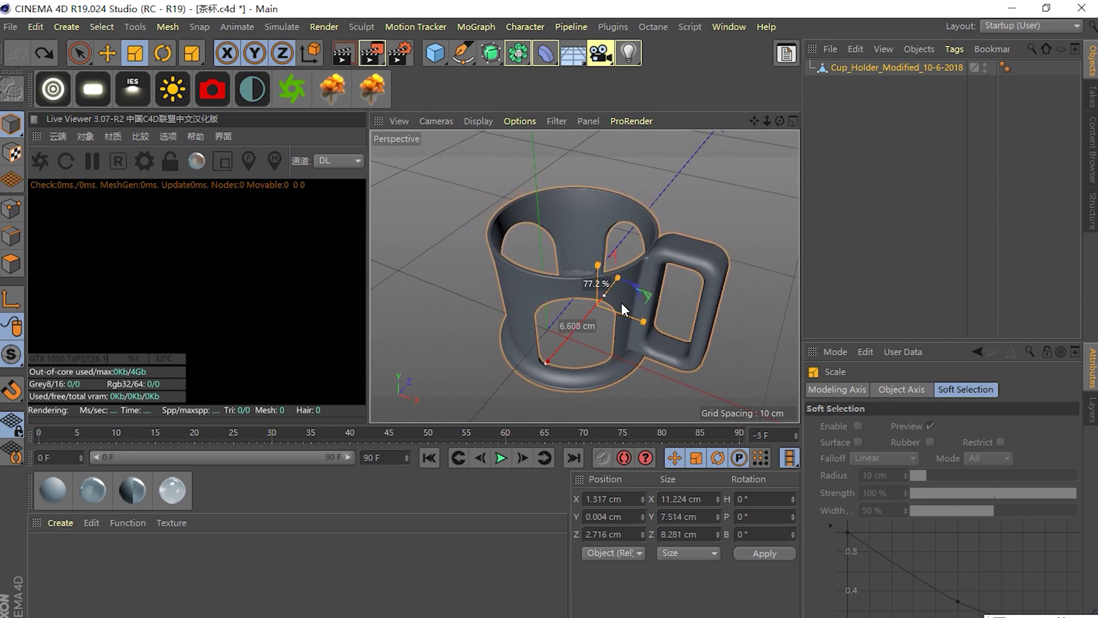
Scale the cup holder past 77% until its opening measures about 6.007 cm
{"action": "left_click_drag", "start_coordinate": [644, 294], "coordinate": [622, 303]}
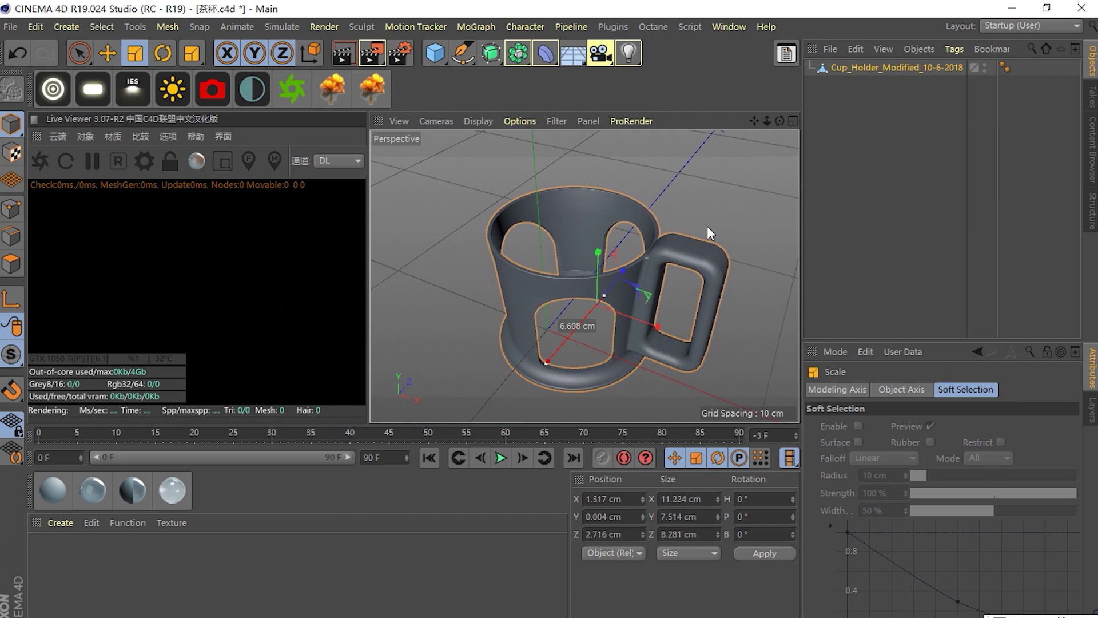
{"action": "left_click_drag", "start_coordinate": [678, 262], "coordinate": [643, 292]}
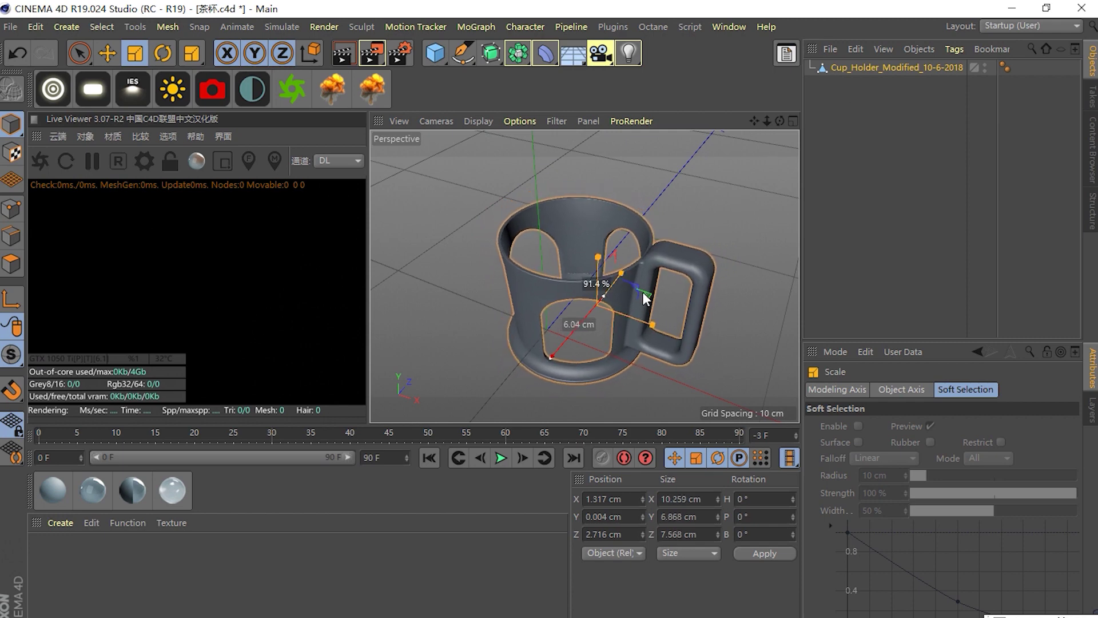
{"action": "left_click_drag", "start_coordinate": [644, 294], "coordinate": [645, 298]}
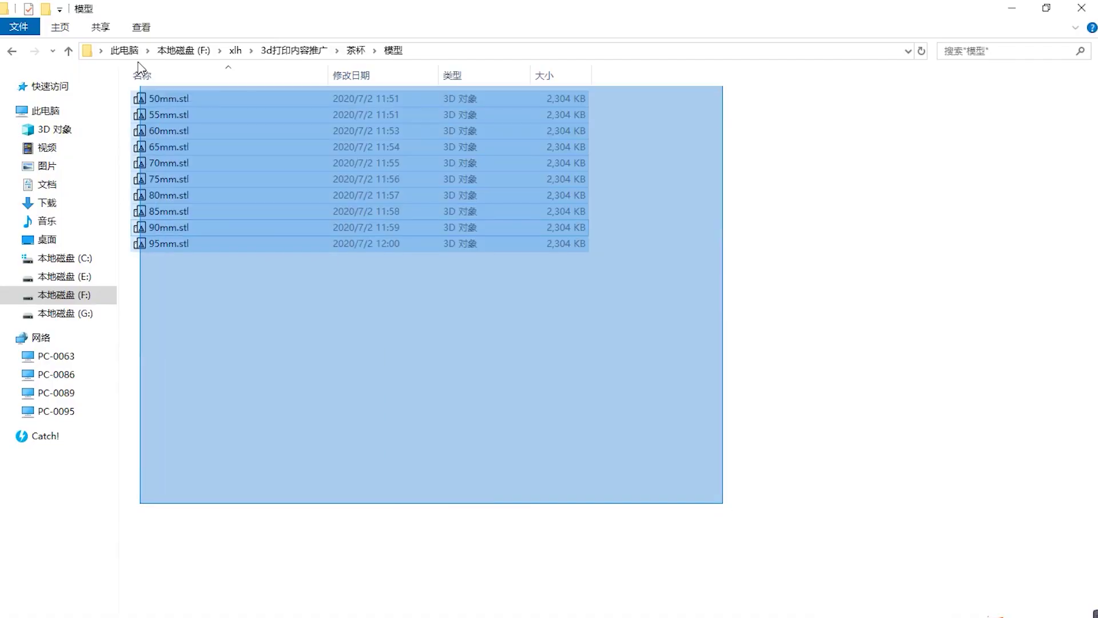
Select, then deselect, the ten exported STL sizes (50–95 mm) in the 模型 folder
{"action": "left_click_drag", "start_coordinate": [722, 505], "coordinate": [140, 77]}
{"action": "left_click", "coordinate": [564, 395]}
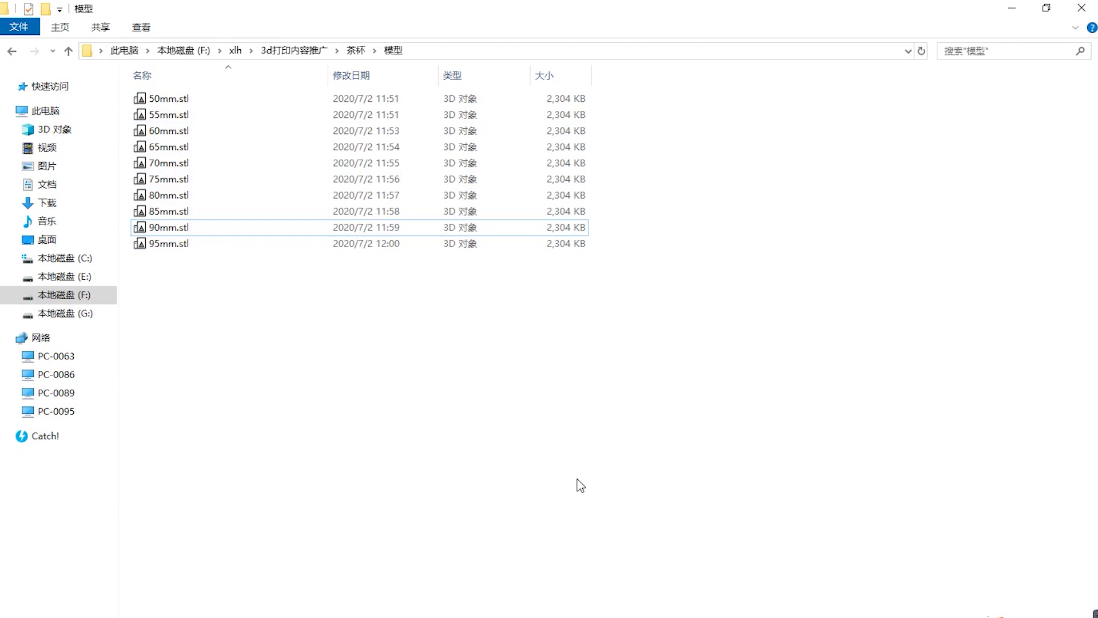
{"action": "left_click", "coordinate": [885, 617]}
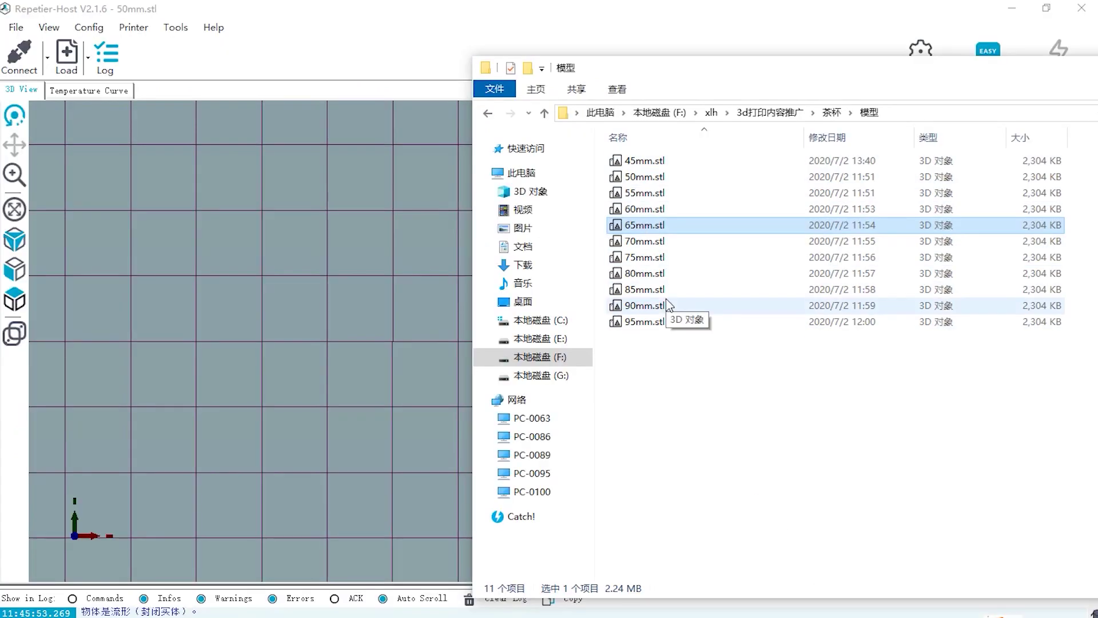
Load 65mm.stl into Repetier-Host and slice it with CuraEngine at 51% infill
{"action": "left_click_drag", "start_coordinate": [639, 225], "coordinate": [635, 238]}
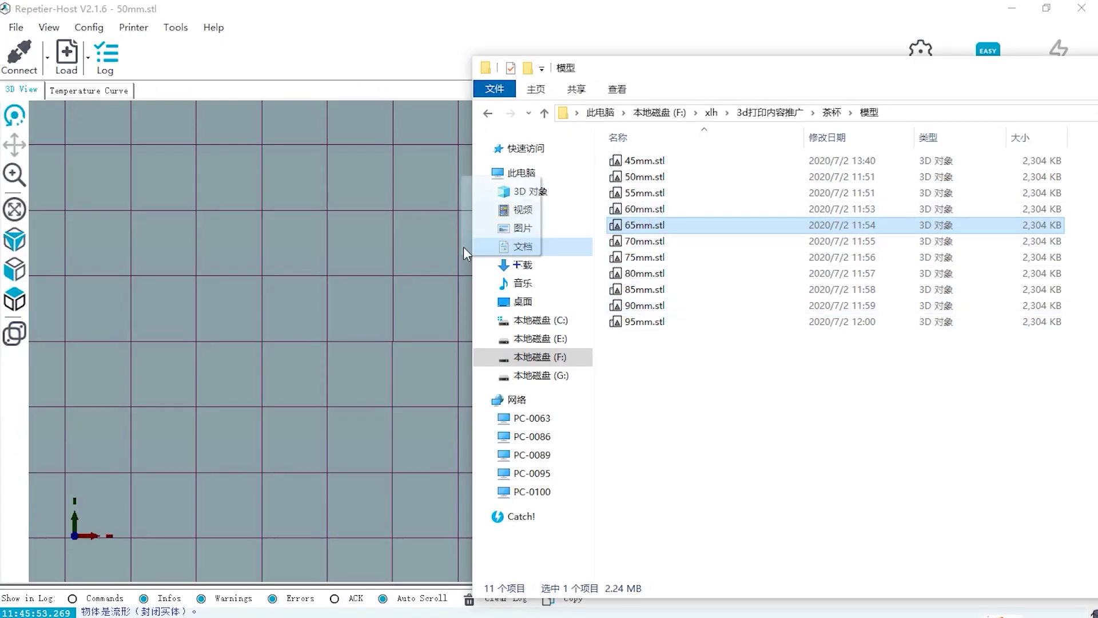
{"action": "left_click", "coordinate": [958, 69]}
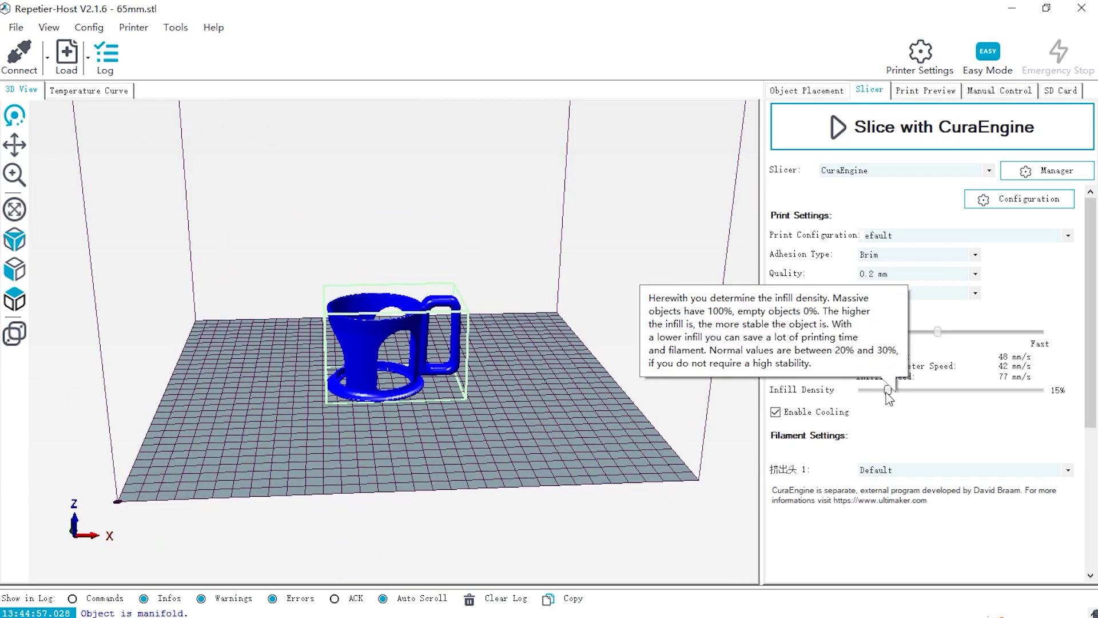
{"action": "left_click_drag", "start_coordinate": [888, 390], "coordinate": [909, 391]}
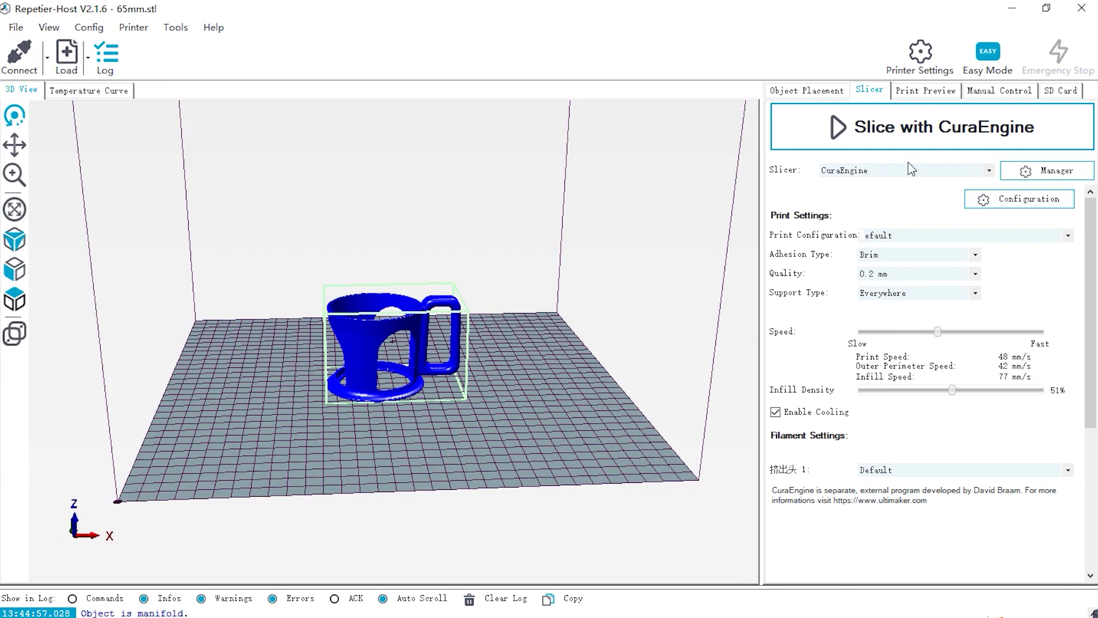
{"action": "left_click", "coordinate": [879, 131]}
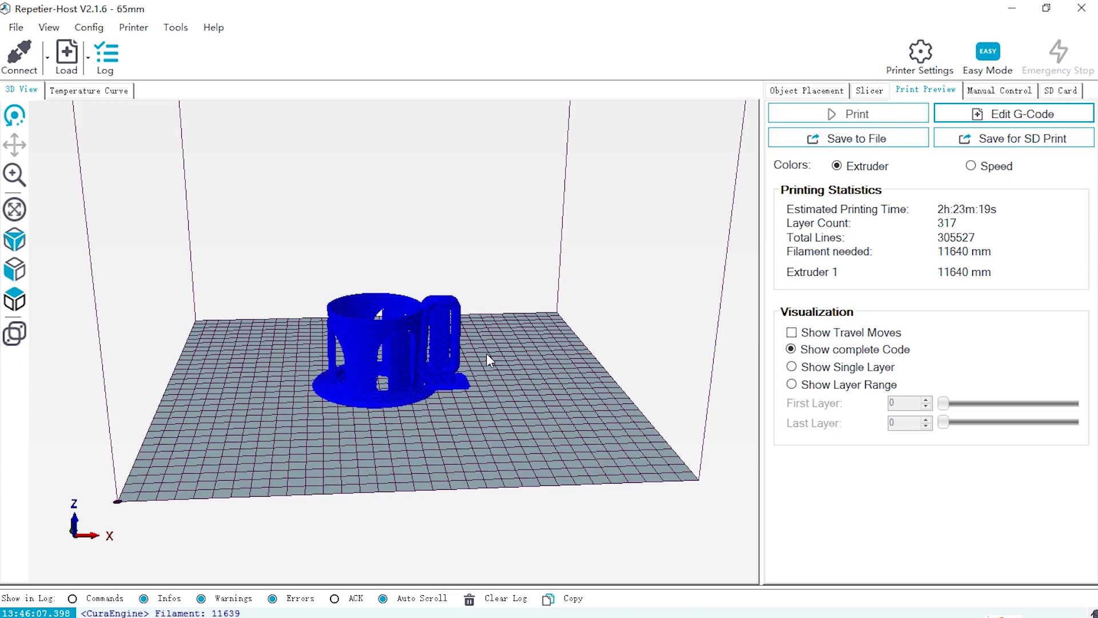
Orbit the view around the sliced 65mm cup's toolpath preview on the bed
{"action": "mouse_move", "coordinate": [486, 353]}
{"action": "left_mouse_down"}
{"action": "mouse_move", "coordinate": [368, 346]}
{"action": "mouse_move", "coordinate": [428, 328]}
{"action": "mouse_move", "coordinate": [522, 327]}
{"action": "mouse_move", "coordinate": [549, 382]}
{"action": "left_mouse_up"}
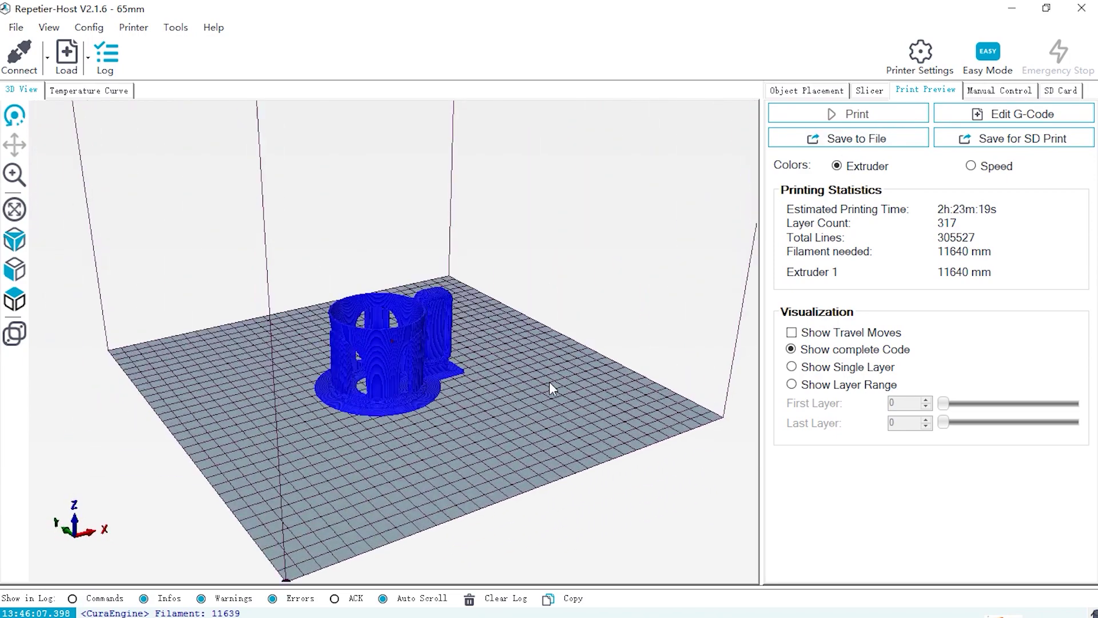